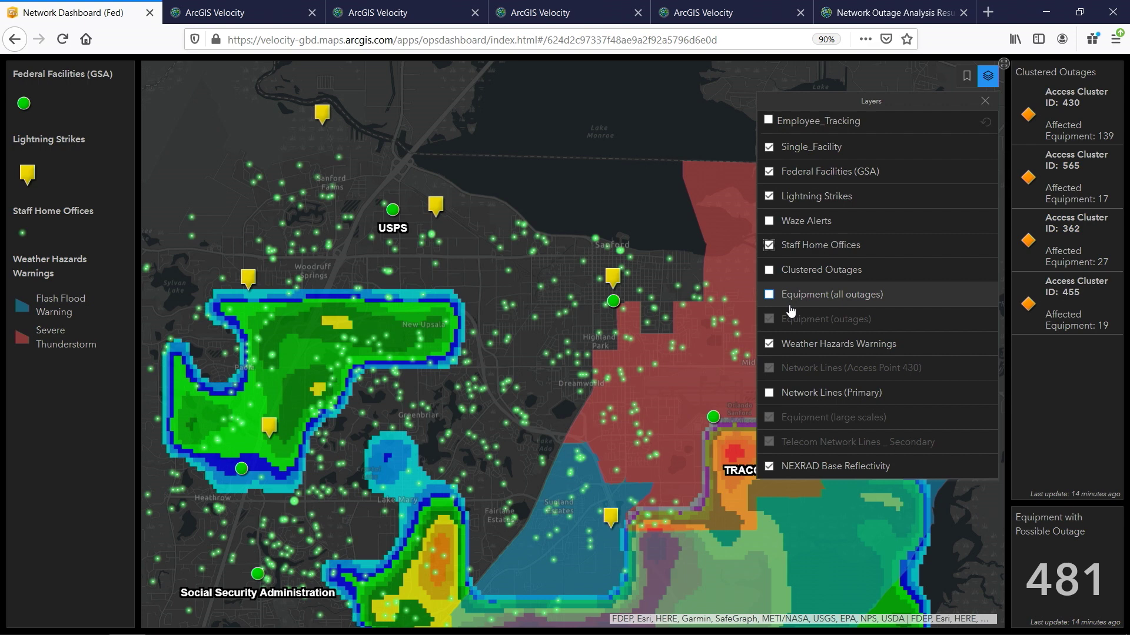
Show the Network Lines (Primary) layer and go to the Reported Outage bookmark on the dashboard map
{"action": "left_click", "coordinate": [771, 394]}
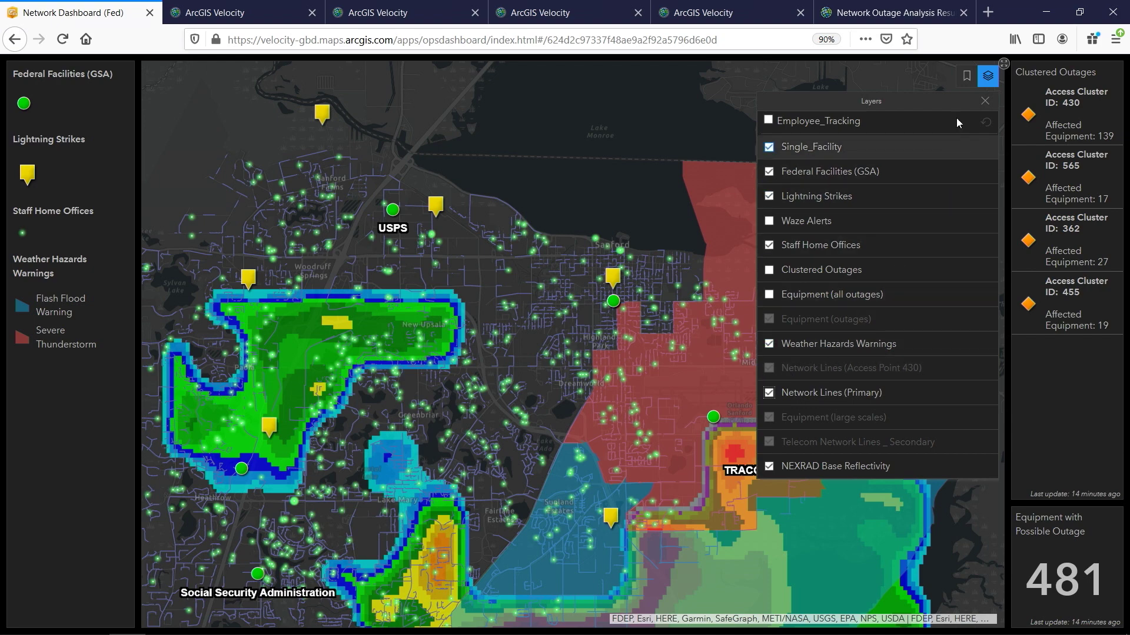
{"action": "left_click", "coordinate": [966, 76]}
{"action": "left_click", "coordinate": [810, 165]}
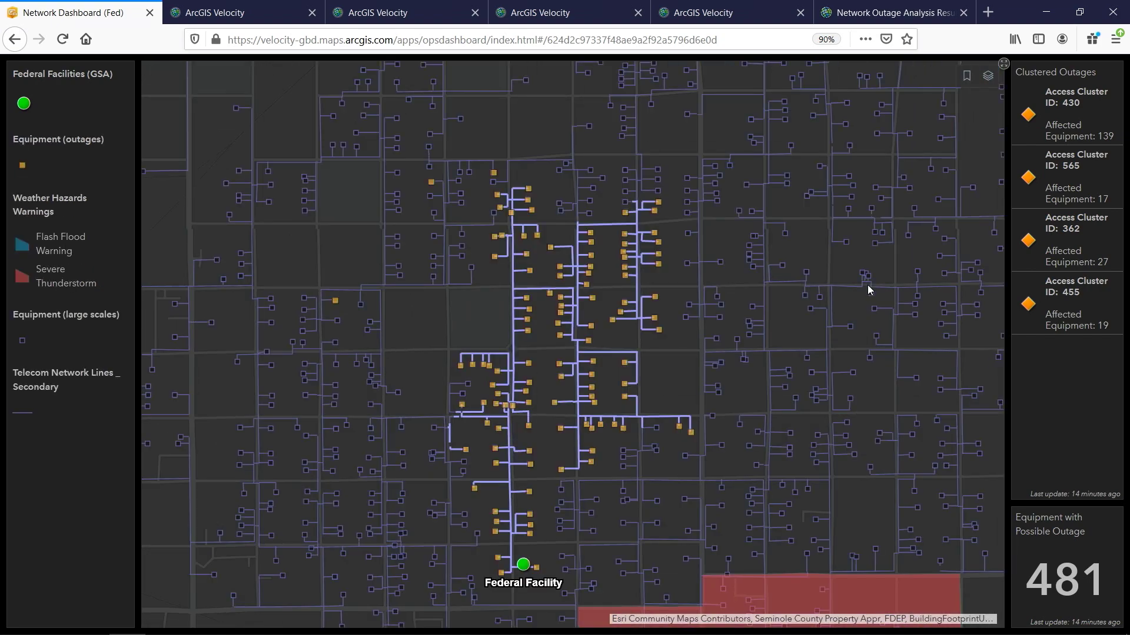
Show the Clustered Outages layer and go to the Sanford wide bookmark
{"action": "left_click", "coordinate": [988, 76]}
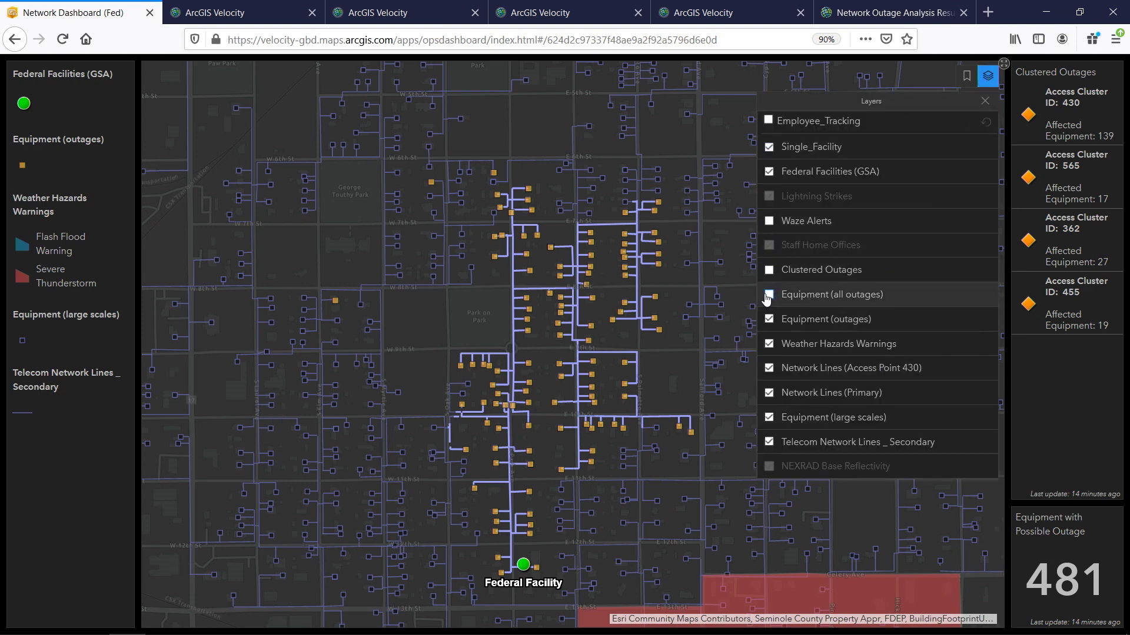
{"action": "left_click", "coordinate": [768, 270]}
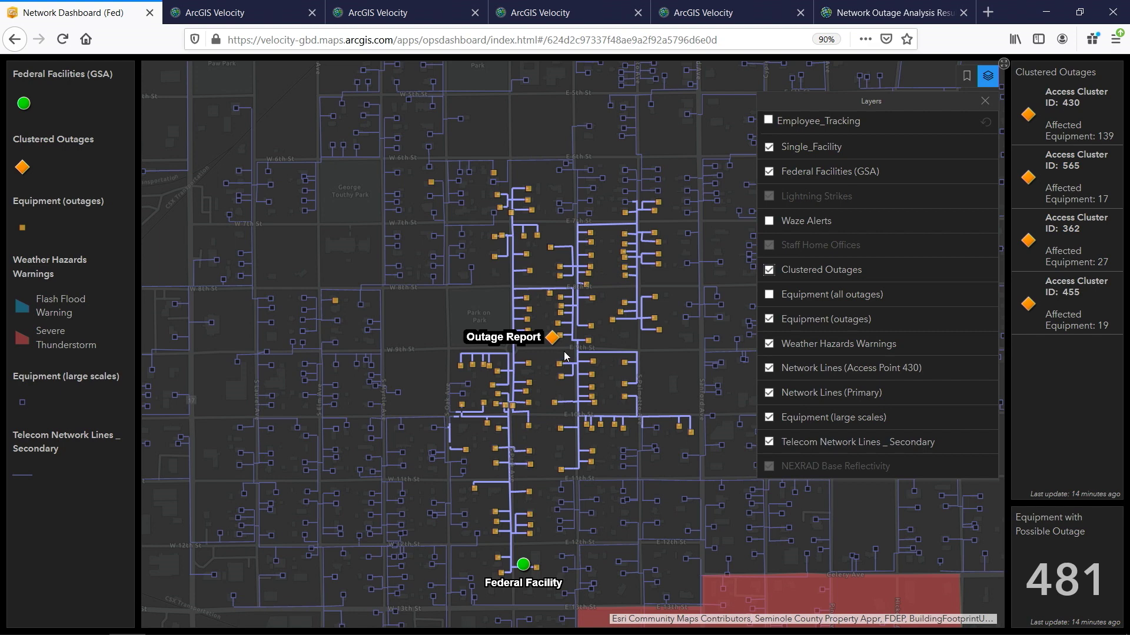
{"action": "left_click", "coordinate": [966, 75]}
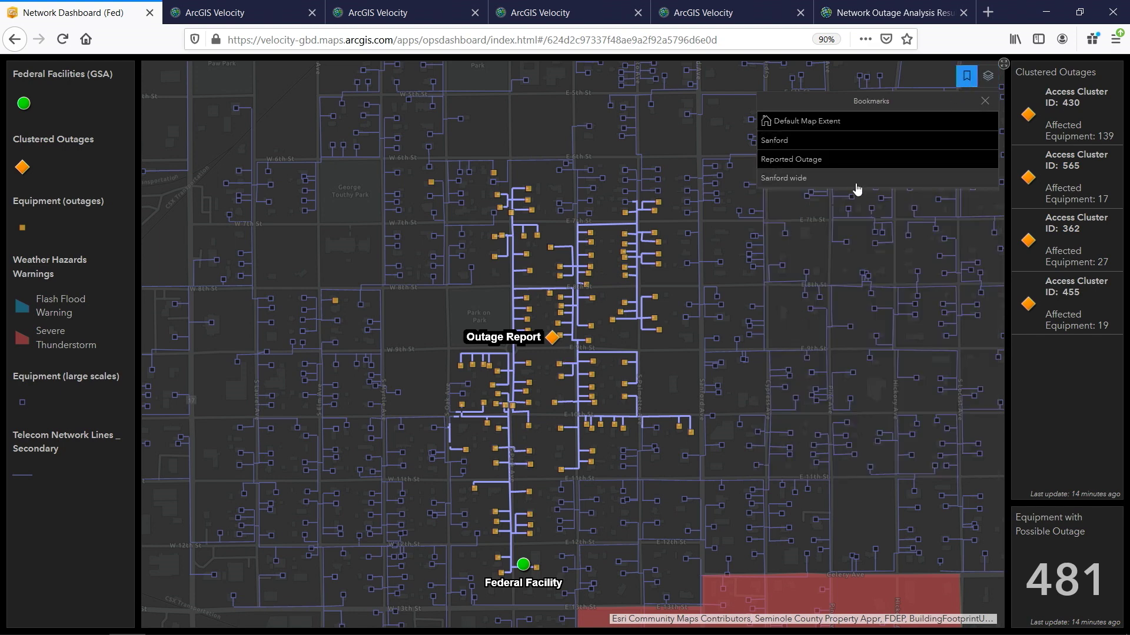
{"action": "left_click", "coordinate": [857, 186]}
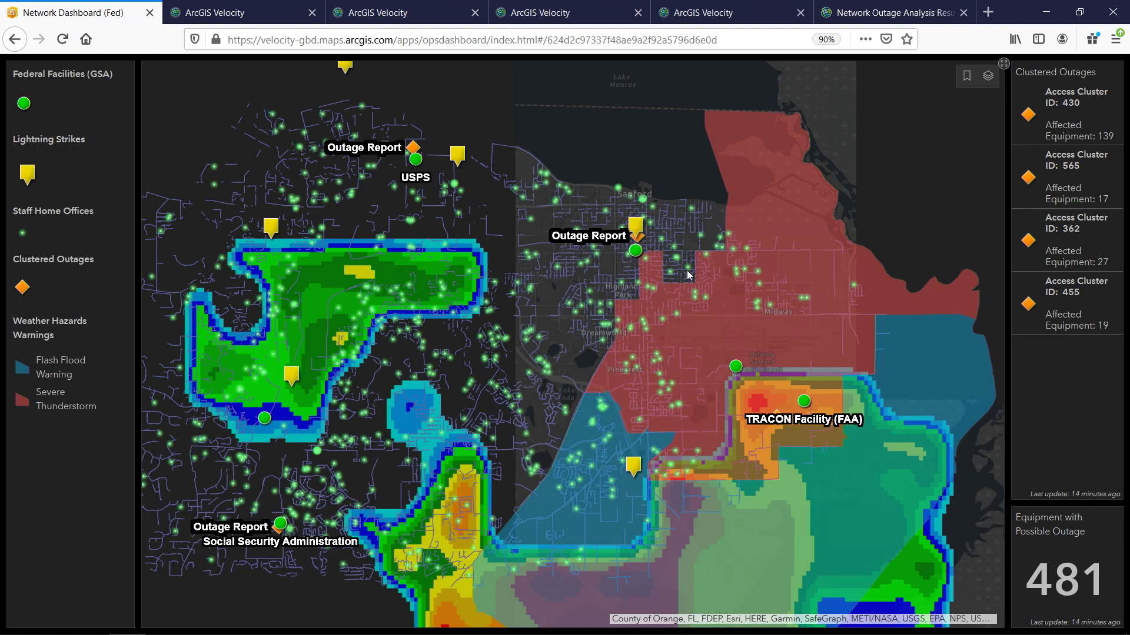
Show the Waze Alerts layer on the dashboard map and close the layer list
{"action": "left_click", "coordinate": [988, 76]}
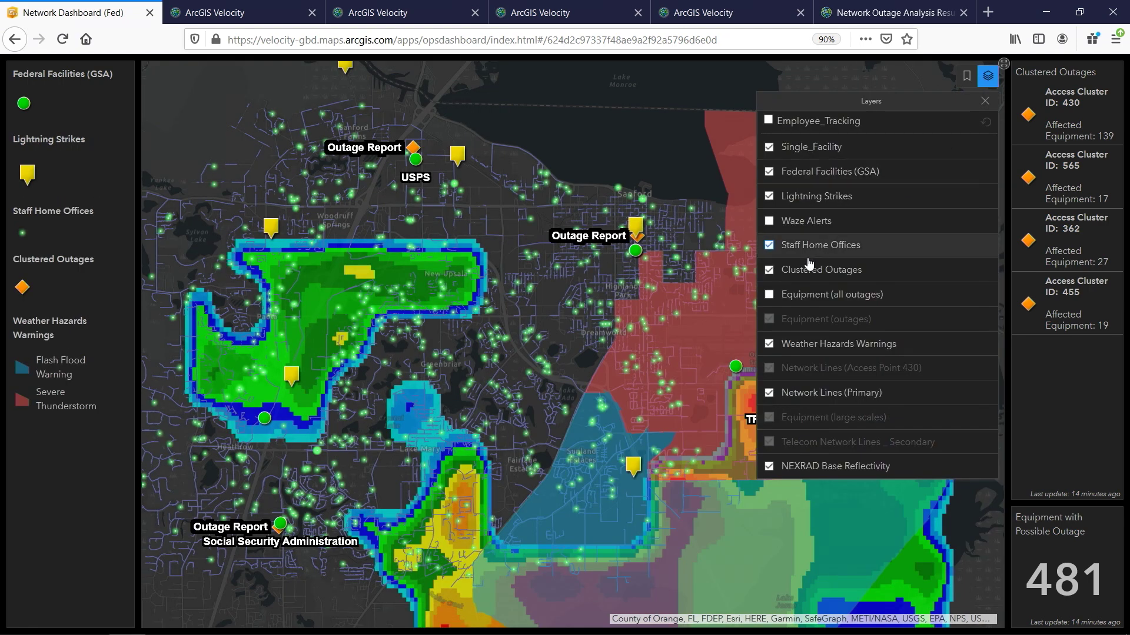
{"action": "left_click", "coordinate": [771, 223]}
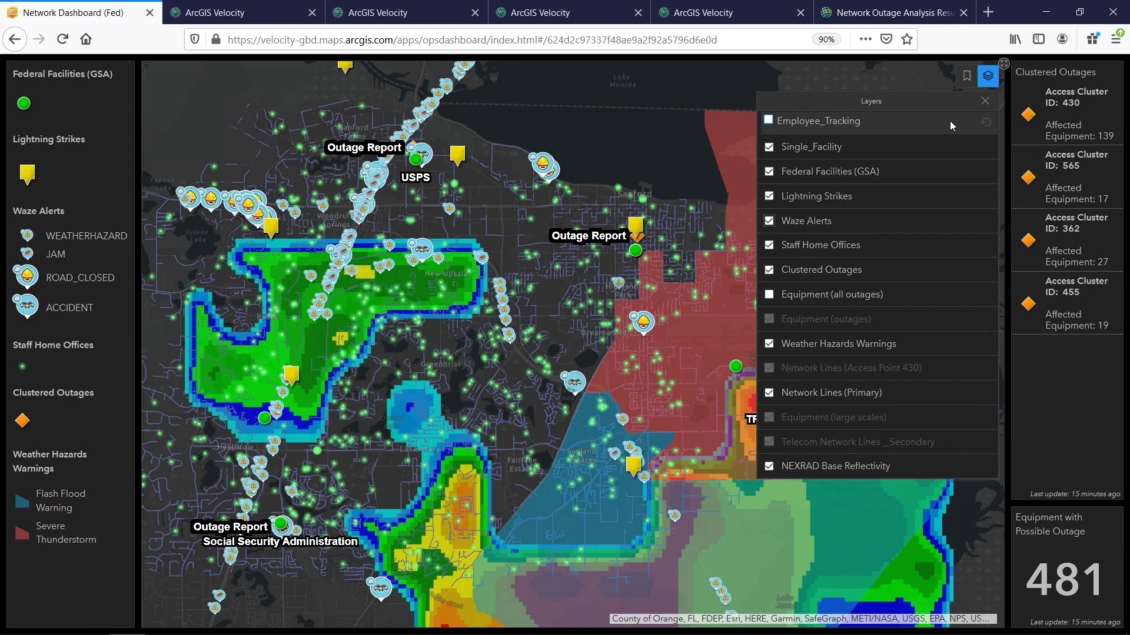
{"action": "left_click", "coordinate": [989, 82]}
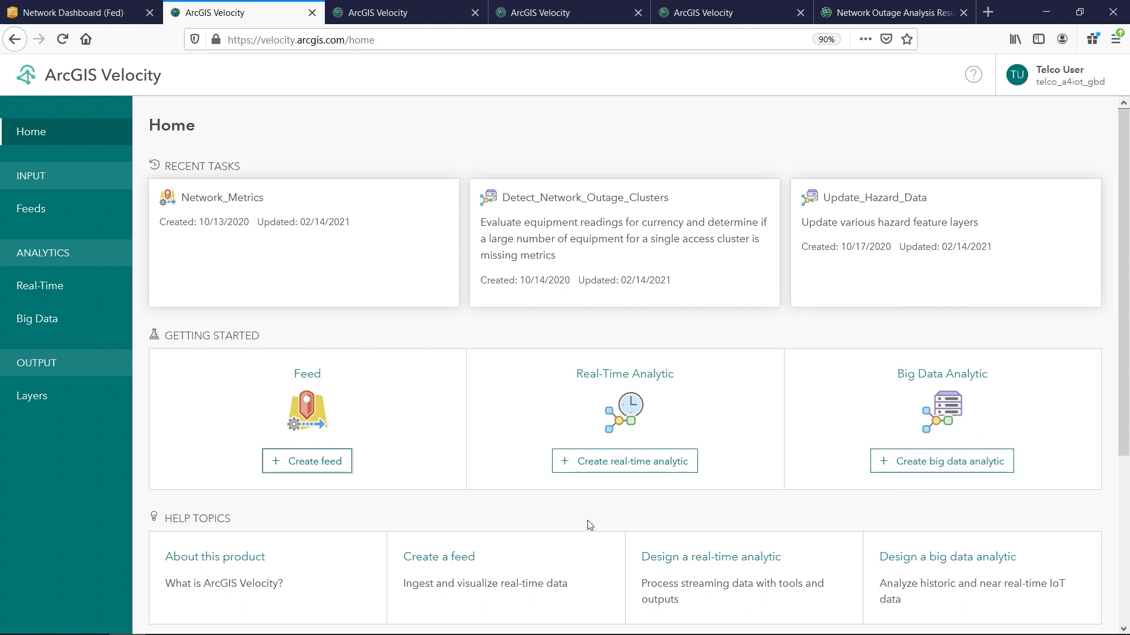
In ArcGIS Velocity, start a new cloud feed and choose Azure Event Hub as its type
{"action": "left_click", "coordinate": [297, 465]}
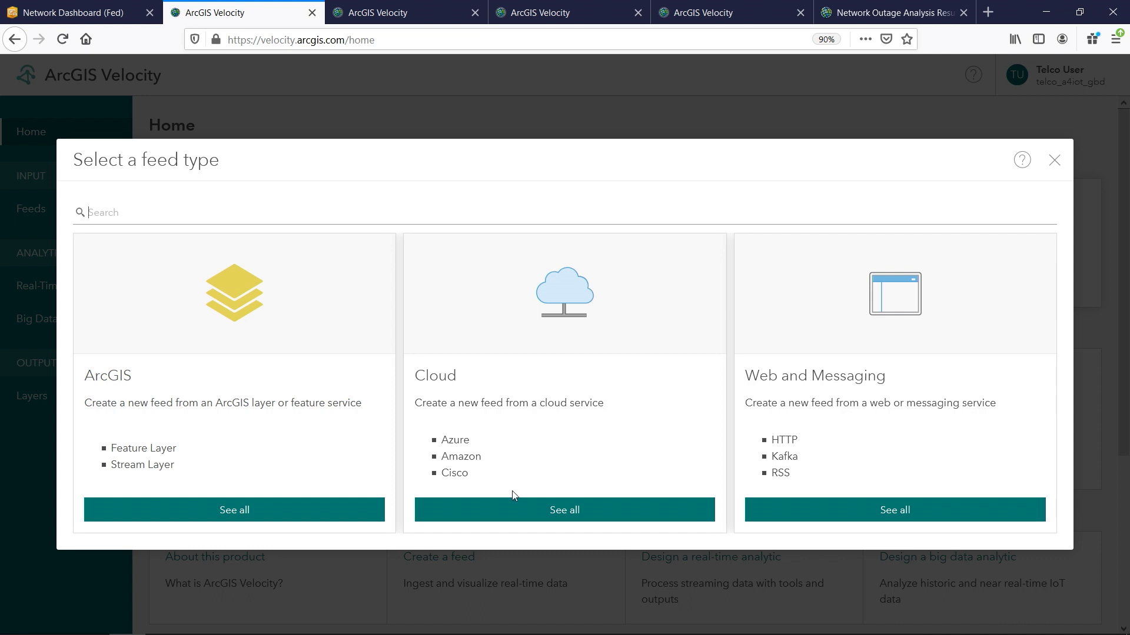
{"action": "left_click", "coordinate": [522, 510]}
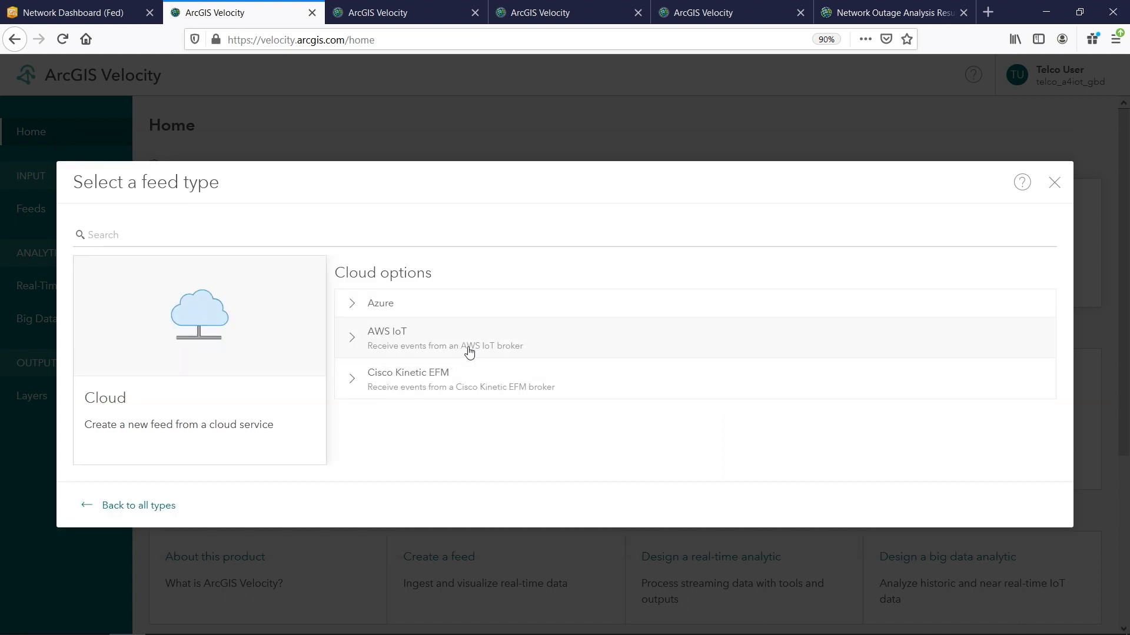
{"action": "left_click", "coordinate": [415, 303]}
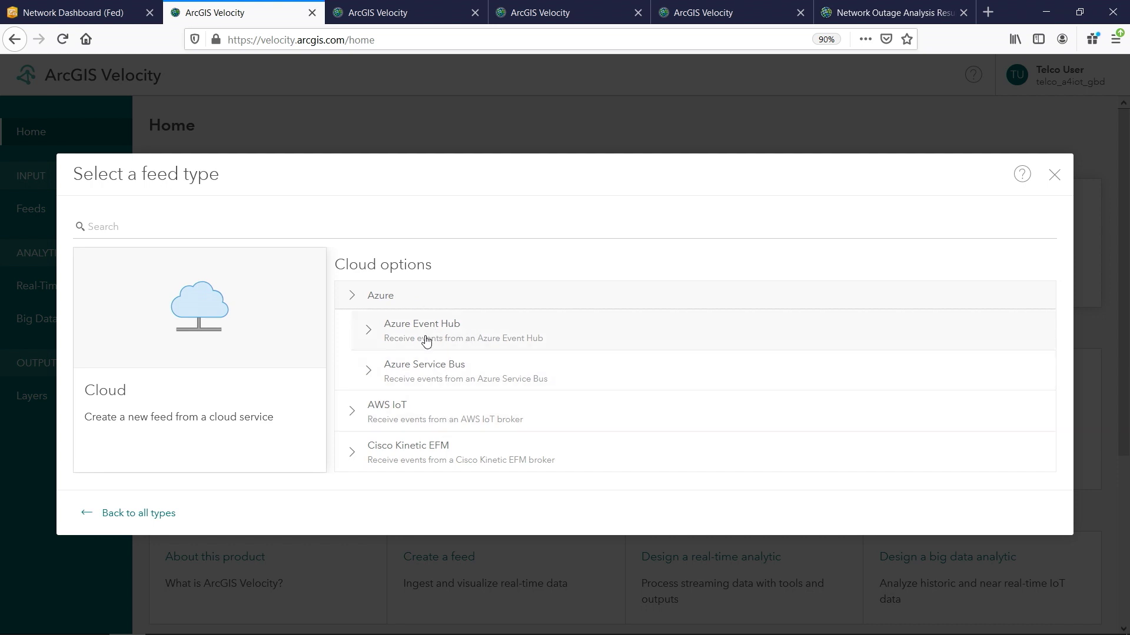
{"action": "left_click", "coordinate": [426, 335]}
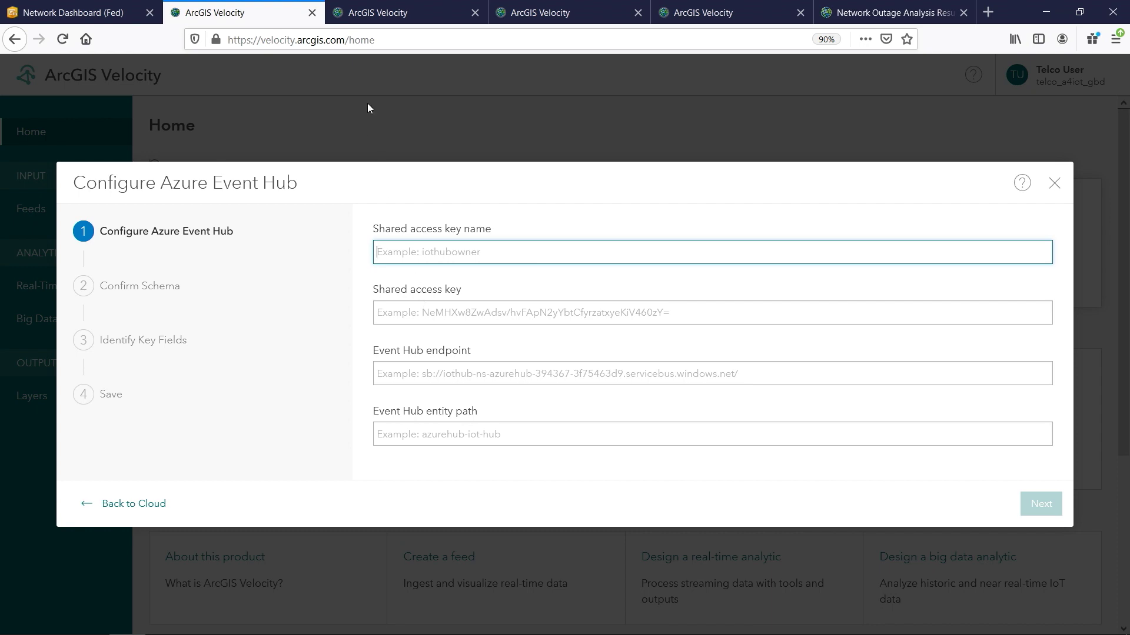
Review the schema of the existing HTTP Simulator feed and leave its configuration
{"action": "left_click", "coordinate": [355, 14]}
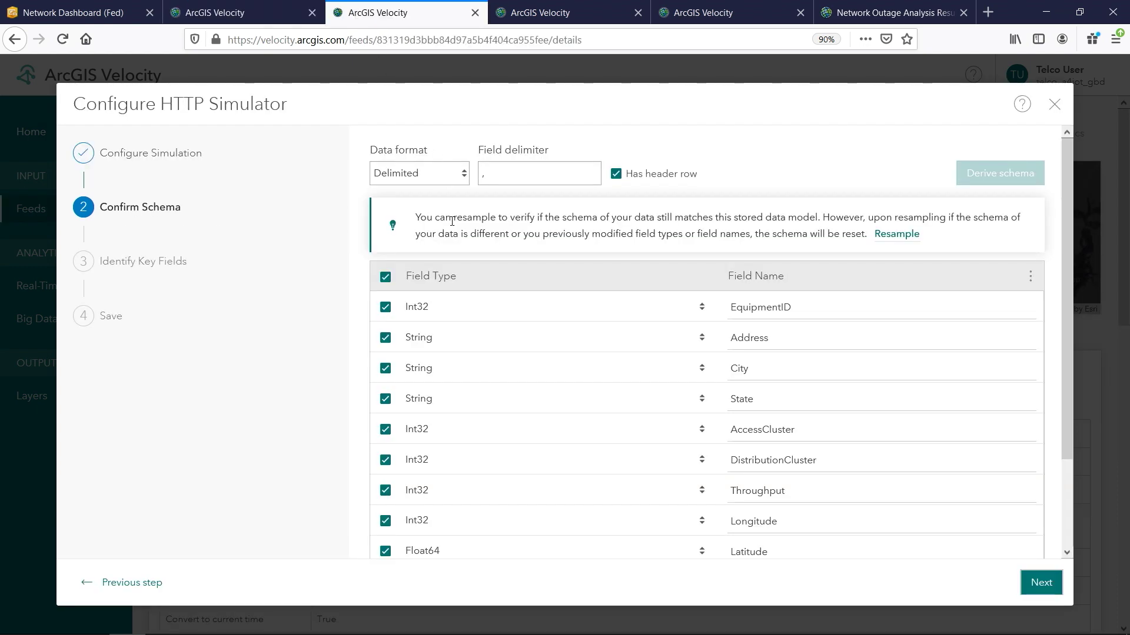
{"action": "key", "text": "Escape"}
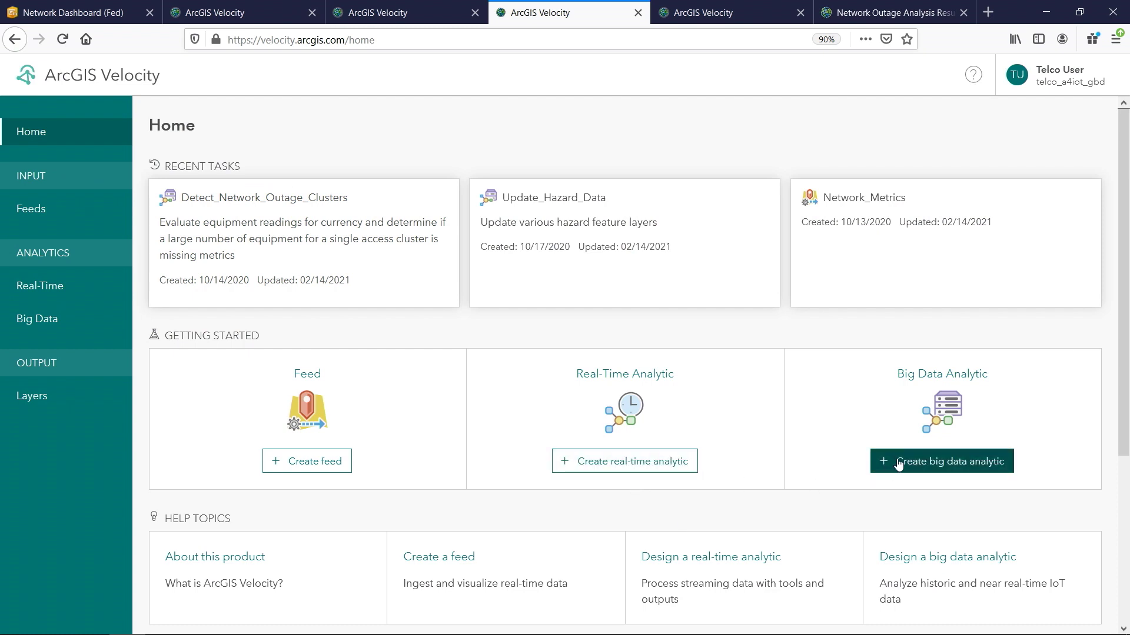
Open the Detect_Network_Outage_Clusters analytic and browse the available Manage Data and Summarize Data tools
{"action": "left_click", "coordinate": [731, 13]}
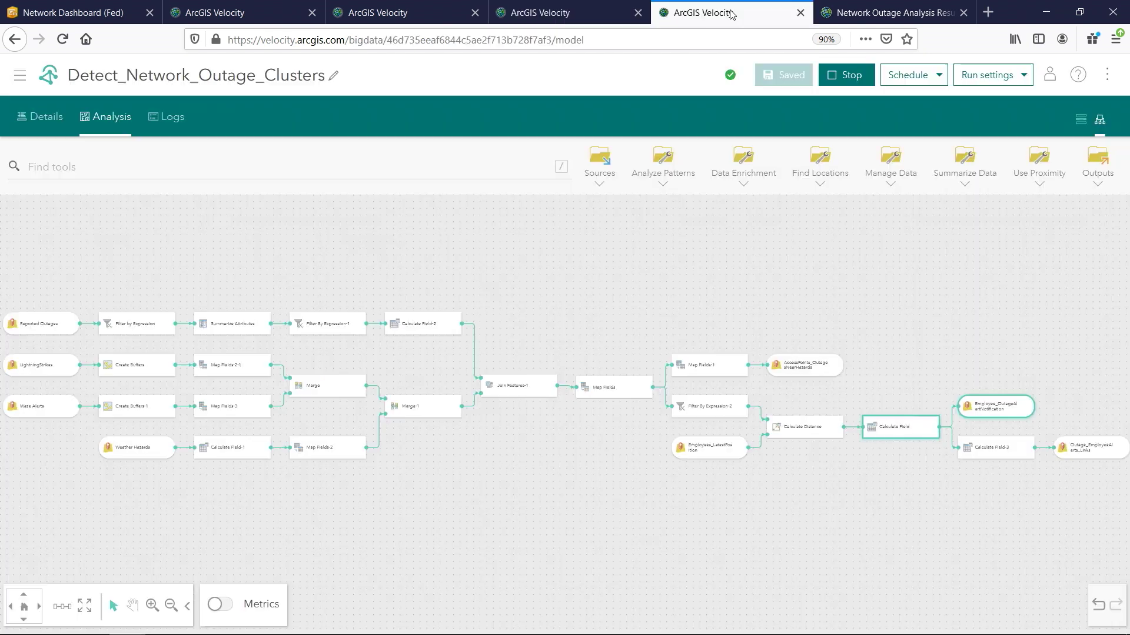
{"action": "left_click", "coordinate": [891, 173]}
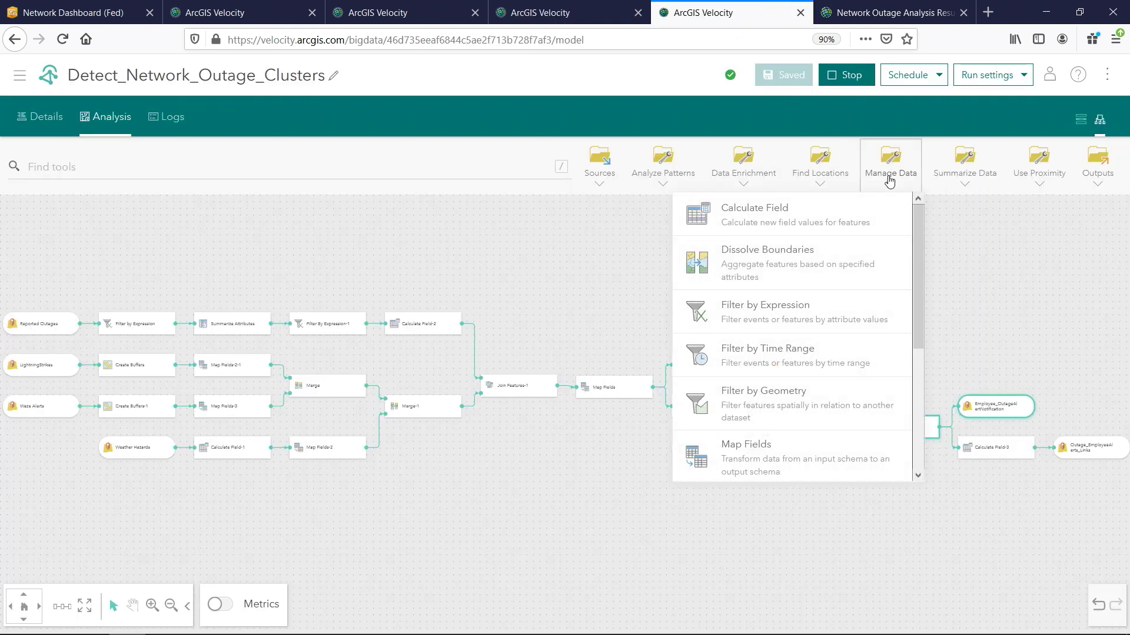
{"action": "left_click", "coordinate": [959, 177]}
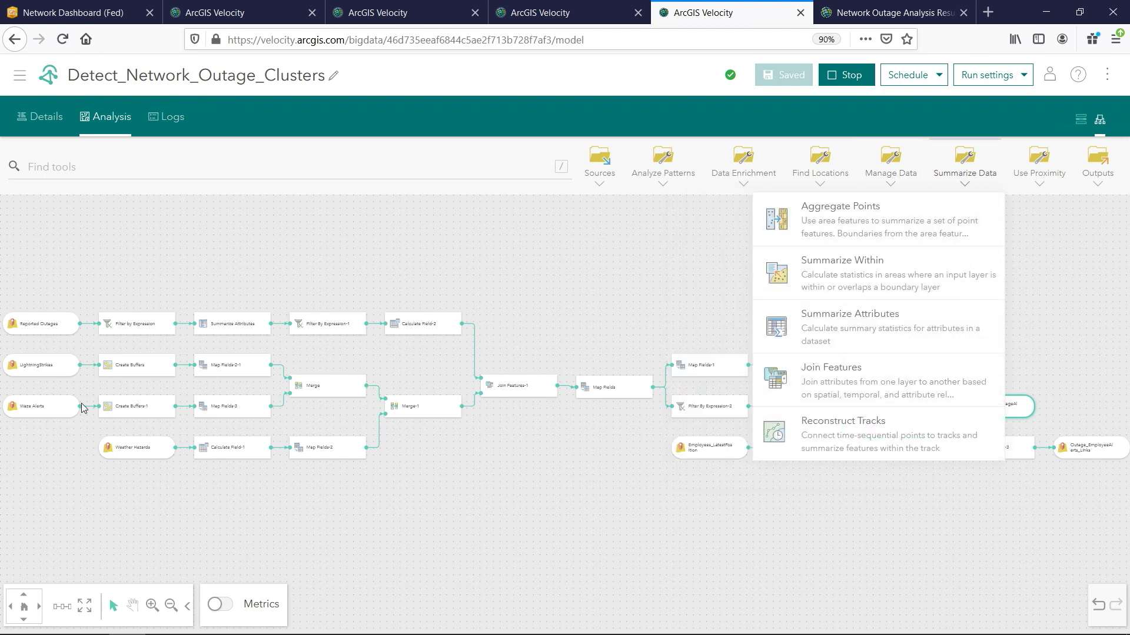
{"action": "scroll", "coordinate": [18, 387], "scroll_direction": "up", "scroll_amount": 1}
{"action": "left_click", "coordinate": [963, 175]}
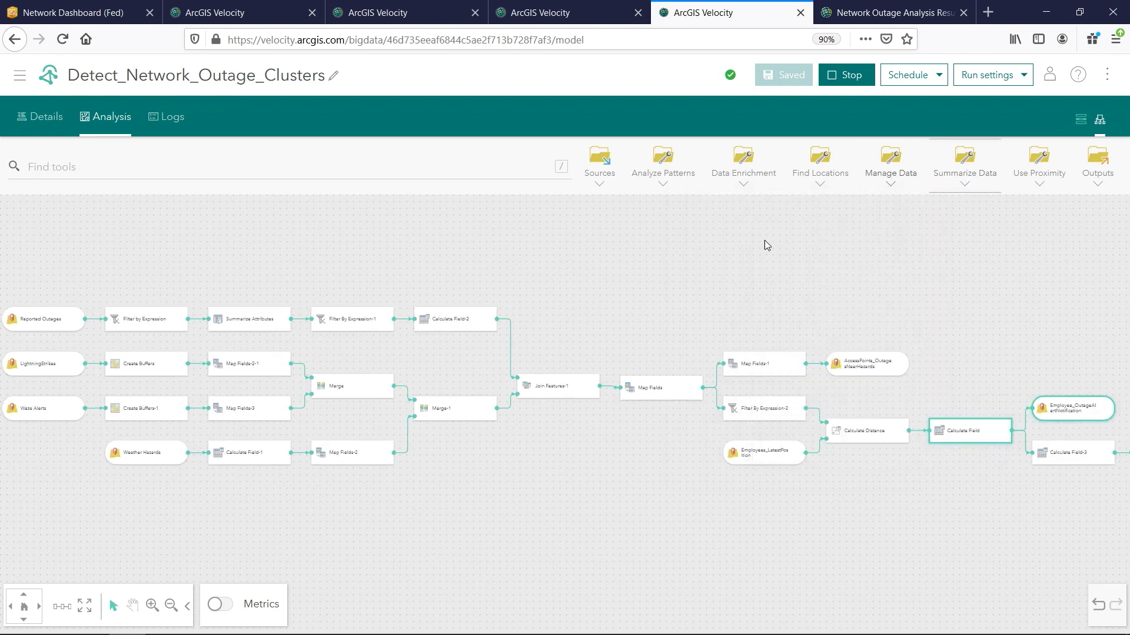
Examine the analytic's pipeline from its data sources to its employee alert outputs, and view its run schedule
{"action": "scroll", "coordinate": [31, 387], "scroll_direction": "up", "scroll_amount": 3}
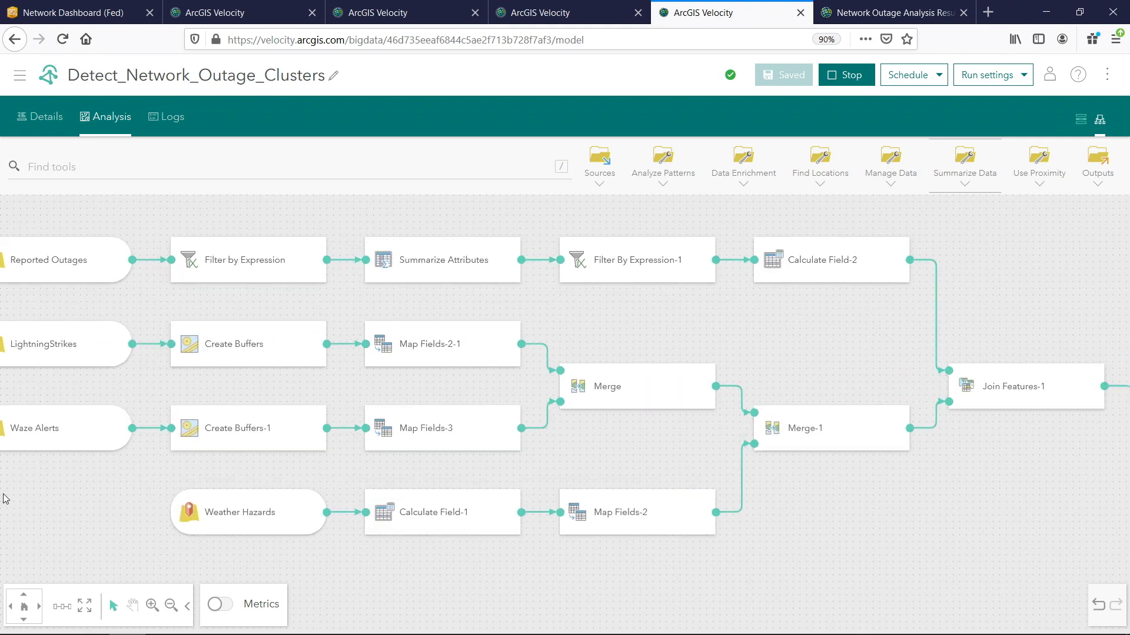
{"action": "left_click", "coordinate": [11, 606]}
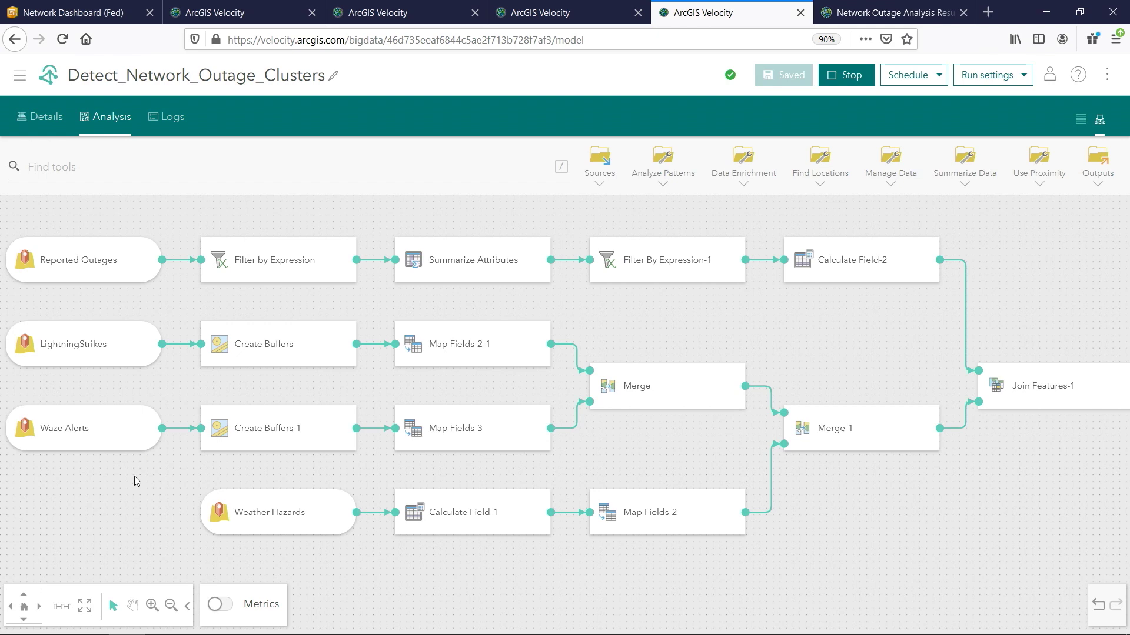
{"action": "left_click", "coordinate": [89, 610]}
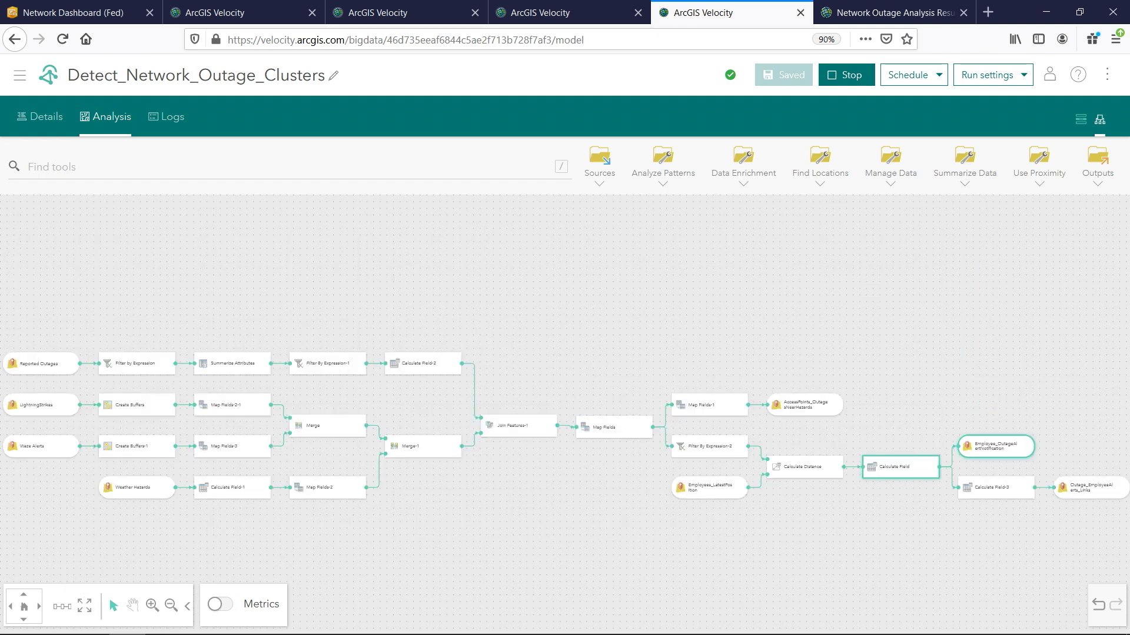
{"action": "scroll", "coordinate": [1123, 518], "scroll_direction": "up", "scroll_amount": 5}
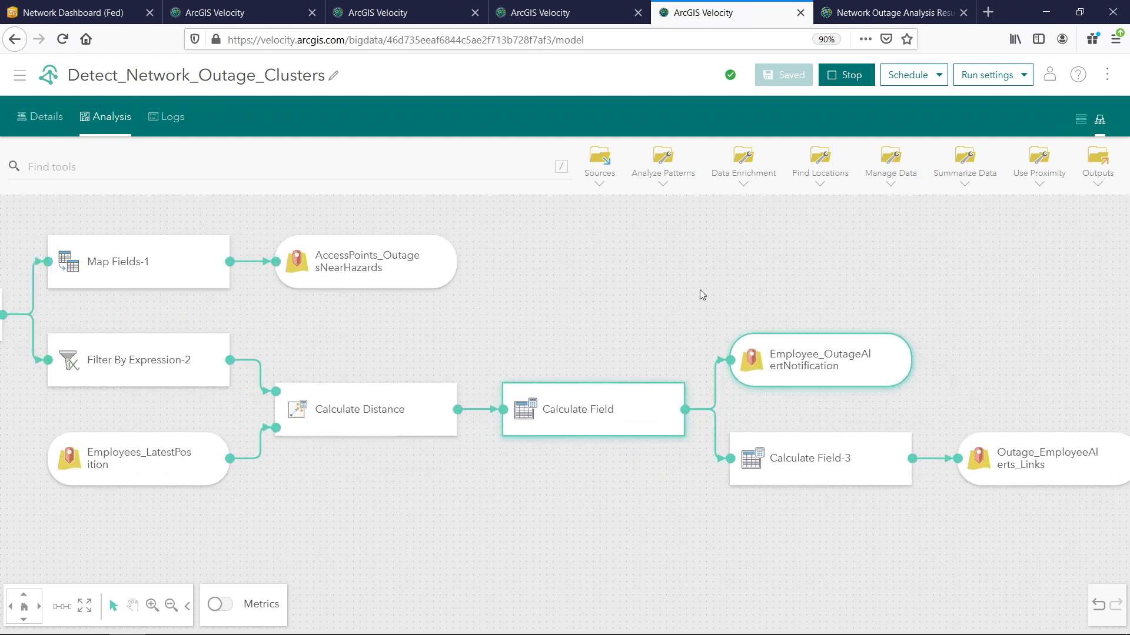
{"action": "left_click_drag", "start_coordinate": [701, 289], "coordinate": [930, 410]}
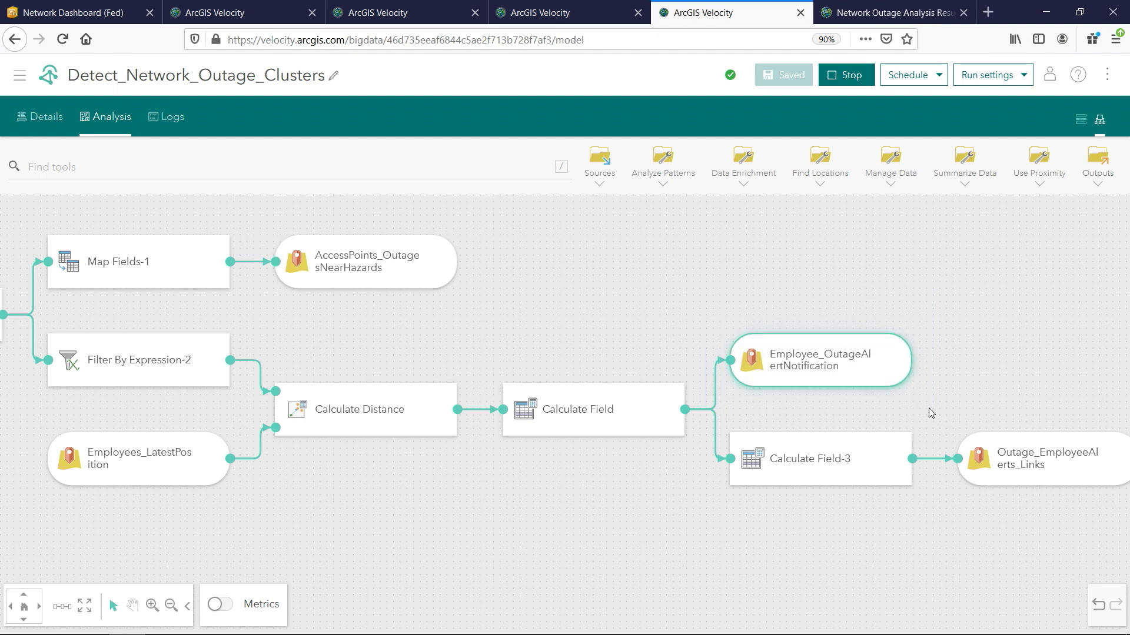
{"action": "left_click", "coordinate": [85, 610]}
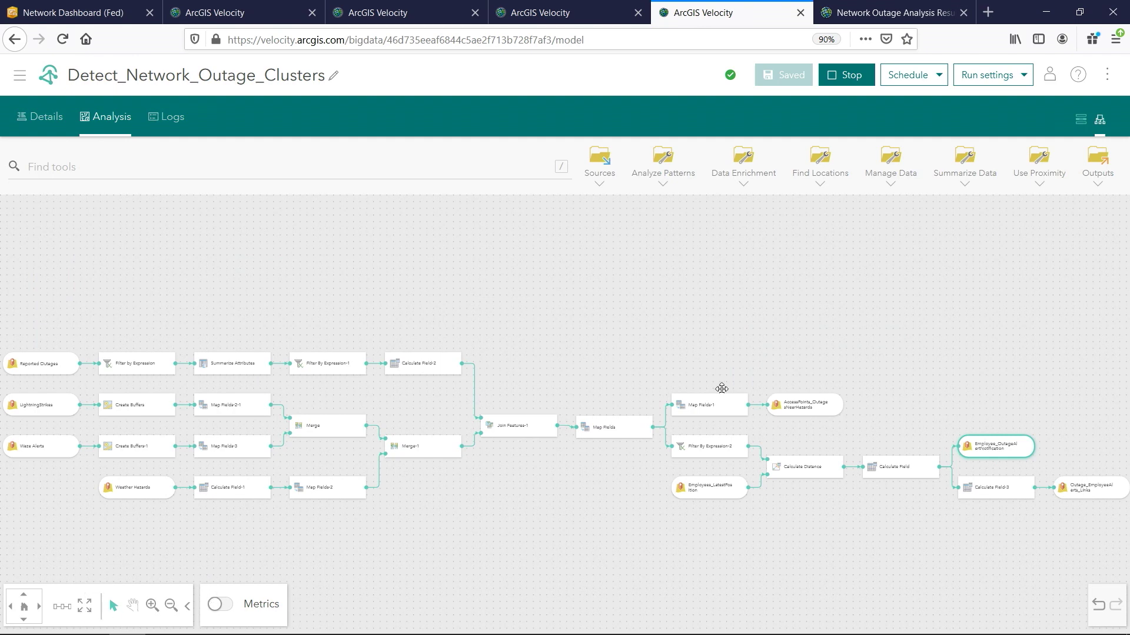
{"action": "left_click", "coordinate": [928, 86]}
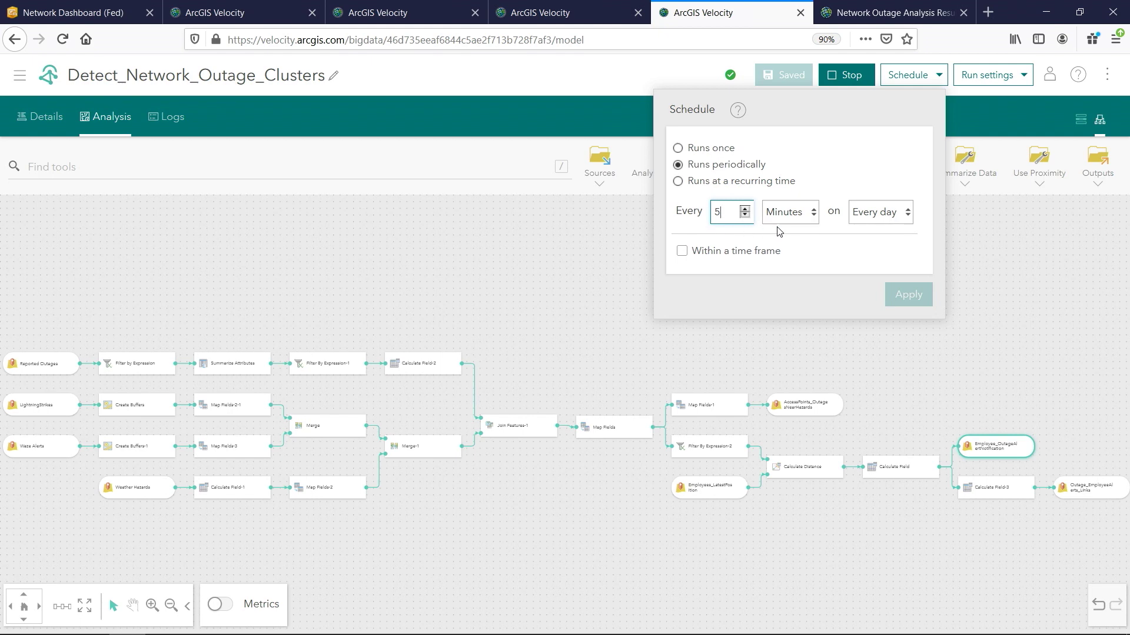
In the Network Outage Analysis Results map, show the Waze Alerts and Lightning Strikes (potential impacts) layers around the USPS outage
{"action": "left_click", "coordinate": [864, 14]}
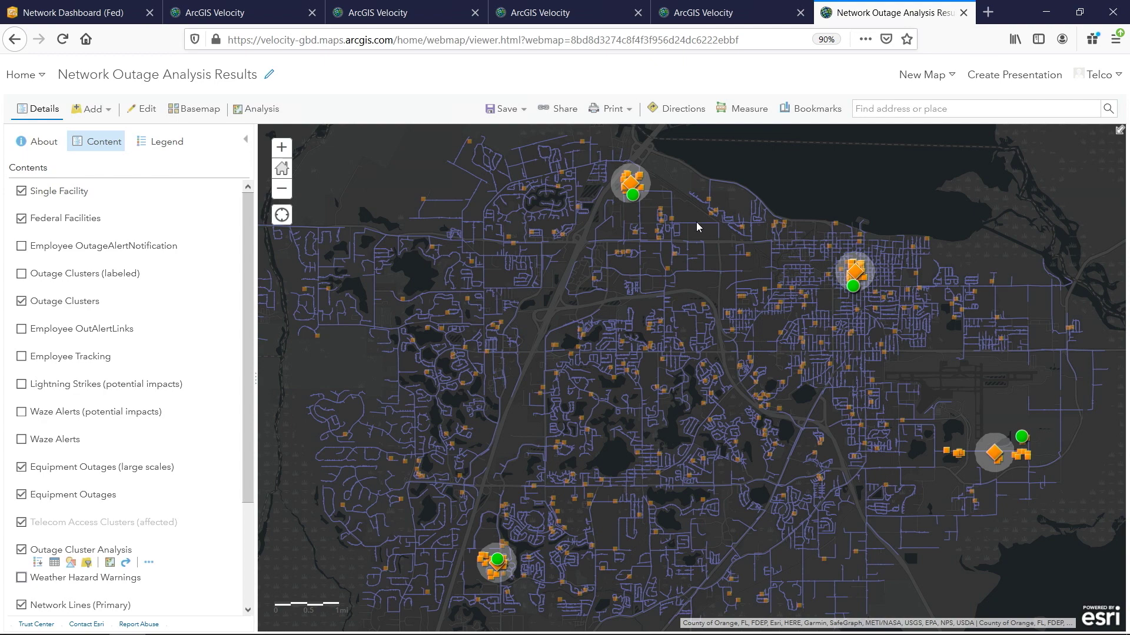
{"action": "left_click_drag", "start_coordinate": [615, 170], "coordinate": [701, 237]}
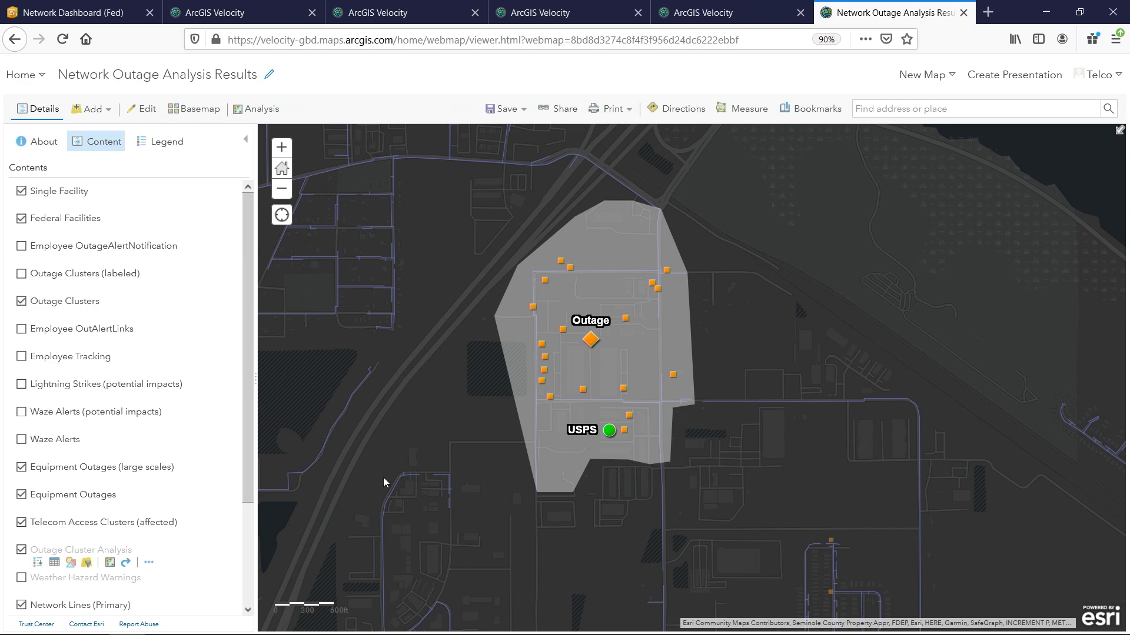
{"action": "left_click", "coordinate": [21, 439]}
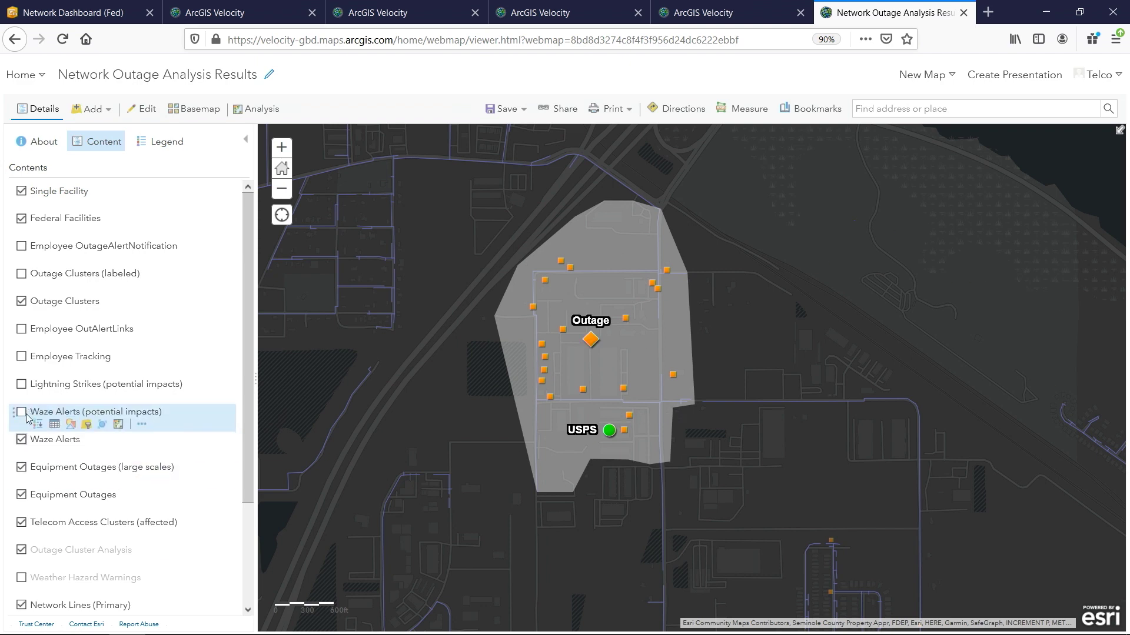
{"action": "left_click", "coordinate": [22, 385]}
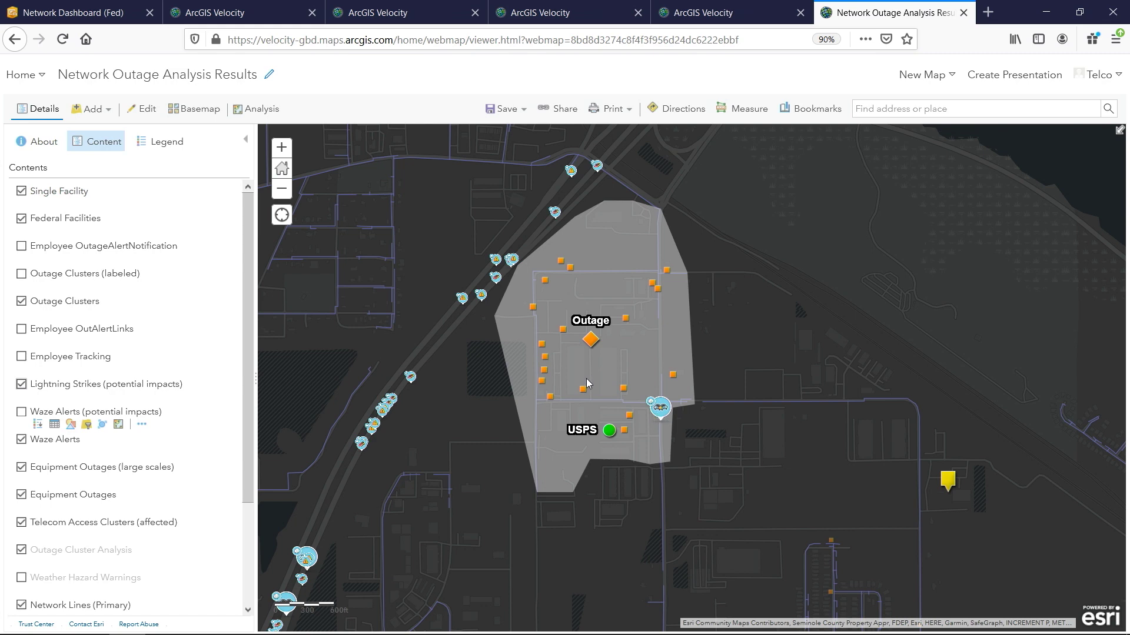
View the details of the outage point near the USPS facility and close them
{"action": "left_click", "coordinate": [281, 146]}
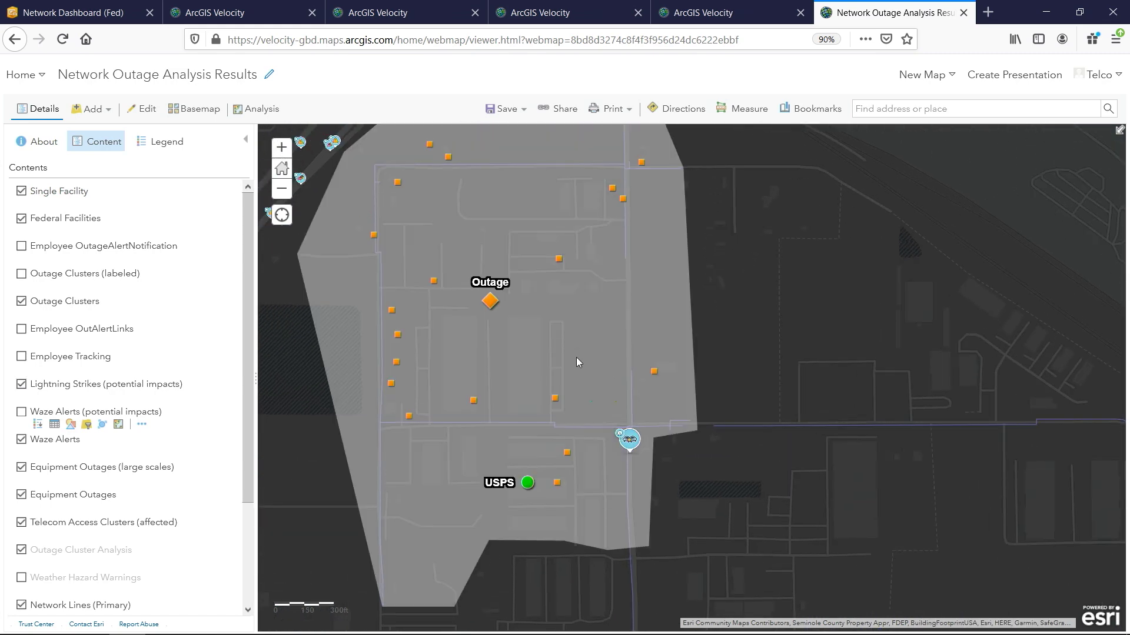
{"action": "left_click_drag", "start_coordinate": [535, 338], "coordinate": [598, 371]}
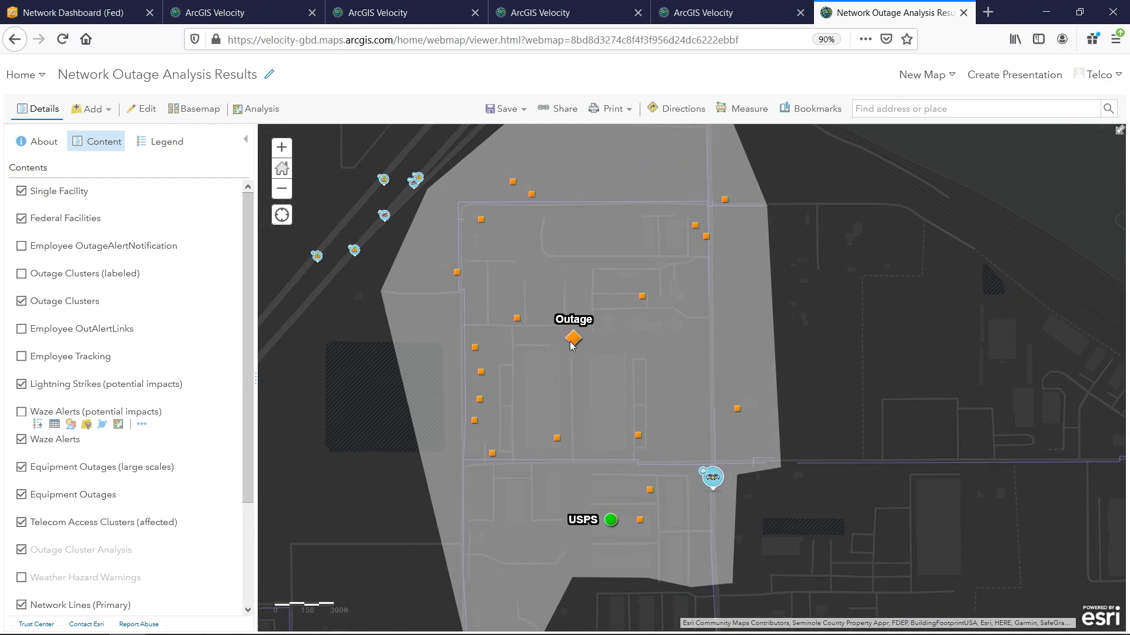
{"action": "left_click", "coordinate": [574, 340]}
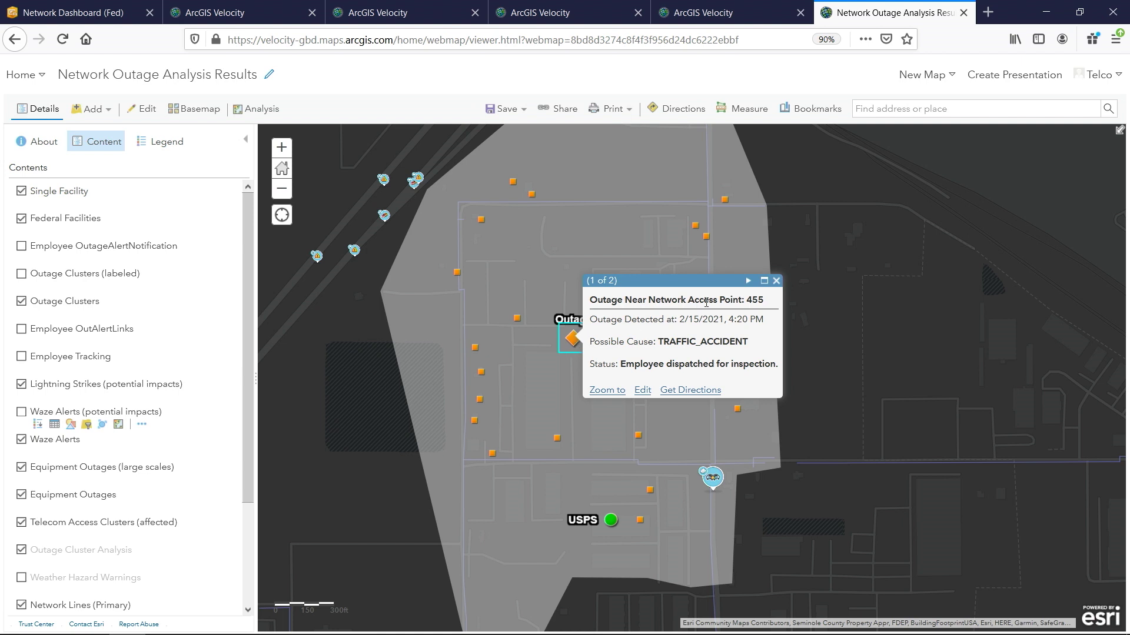
{"action": "left_click", "coordinate": [776, 281]}
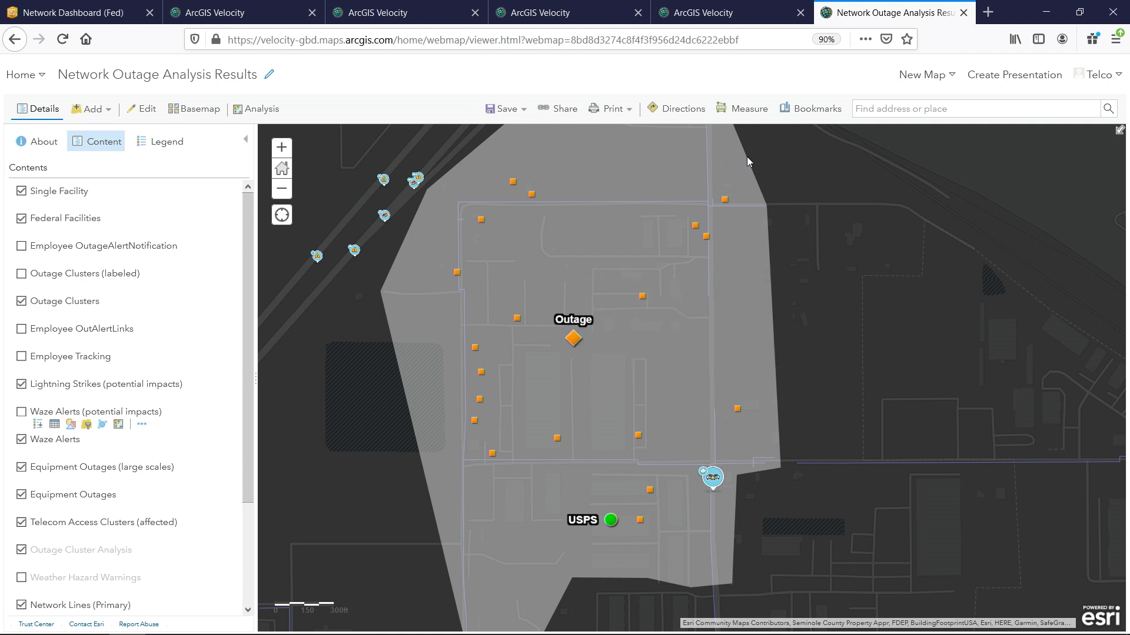
Go to the bookmarked outage area at the Social Security Administration
{"action": "left_click", "coordinate": [812, 109]}
{"action": "left_click", "coordinate": [801, 201]}
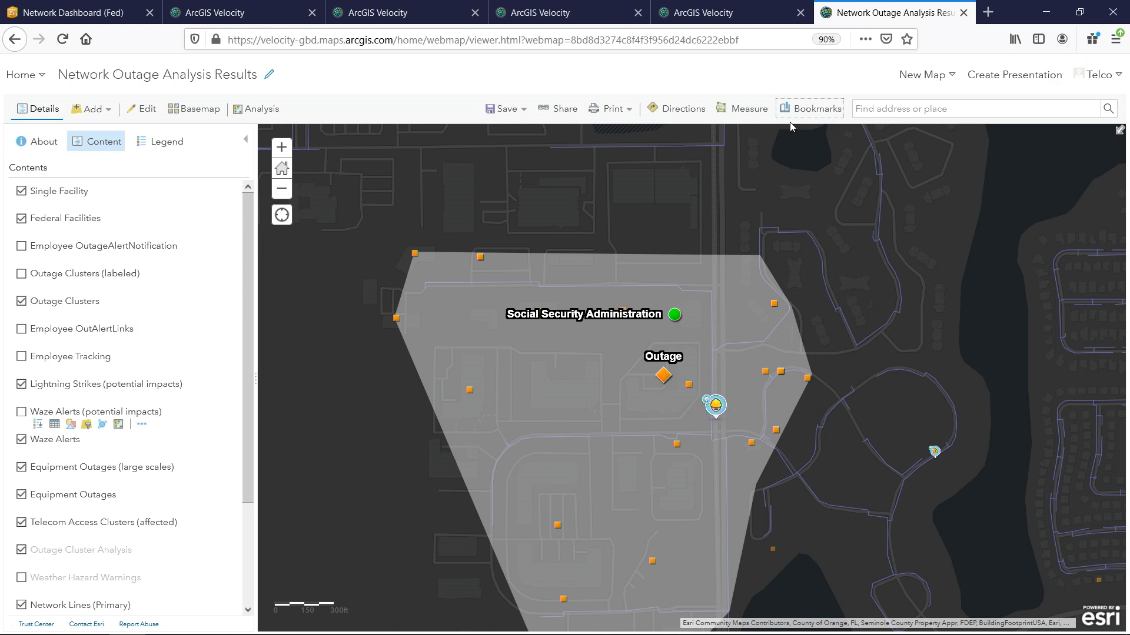
Go to the bookmarked outage area where a lightning strike lies inside the outage cluster north of the federal facility
{"action": "left_click", "coordinate": [809, 109]}
{"action": "left_click", "coordinate": [824, 222]}
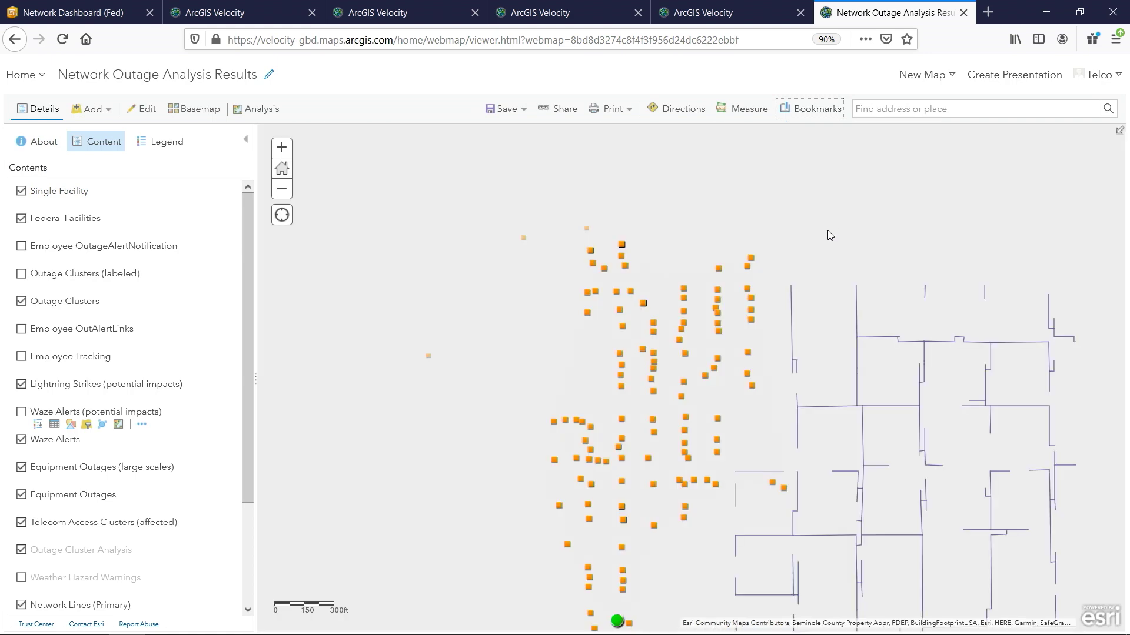
{"action": "left_click_drag", "start_coordinate": [732, 553], "coordinate": [743, 485]}
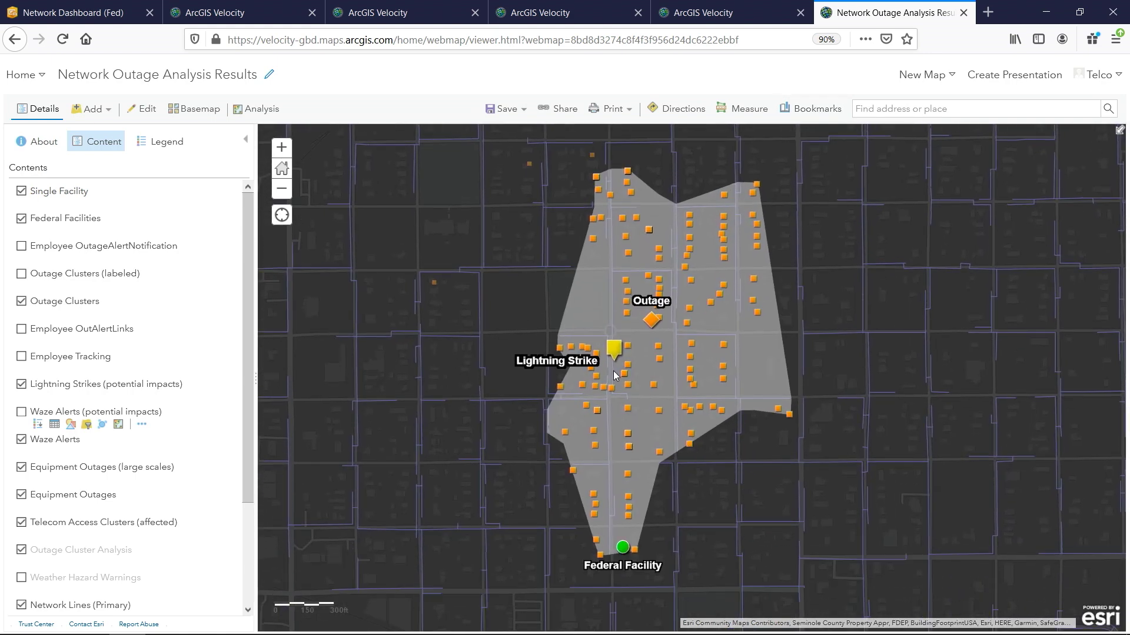
Show the Weather Hazard Warnings layer over the wider area, and review the probable cause and alert status of the outage inside the warning zone
{"action": "left_click", "coordinate": [798, 112]}
{"action": "left_click", "coordinate": [21, 578]}
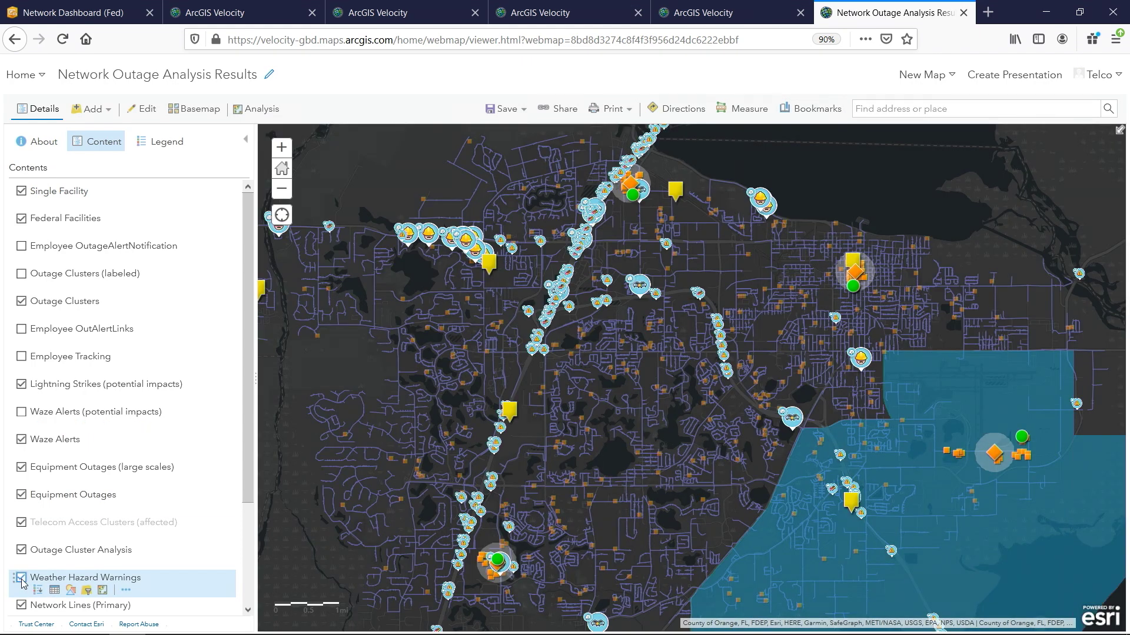
{"action": "left_click", "coordinate": [994, 456]}
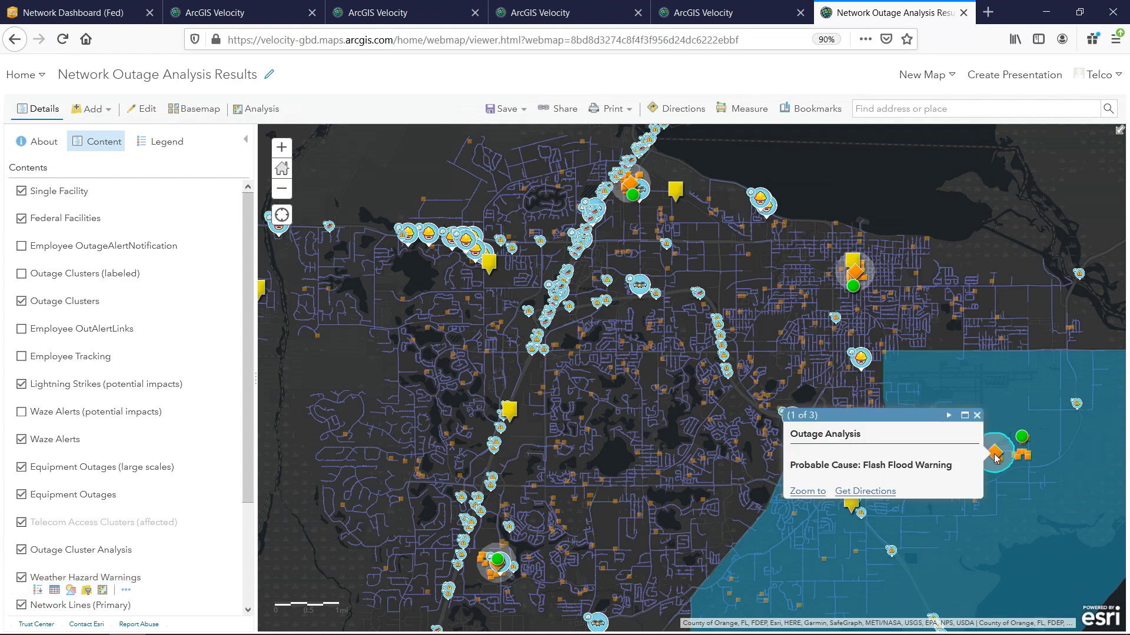
{"action": "left_click", "coordinate": [947, 416]}
{"action": "left_click_drag", "start_coordinate": [937, 480], "coordinate": [820, 483]}
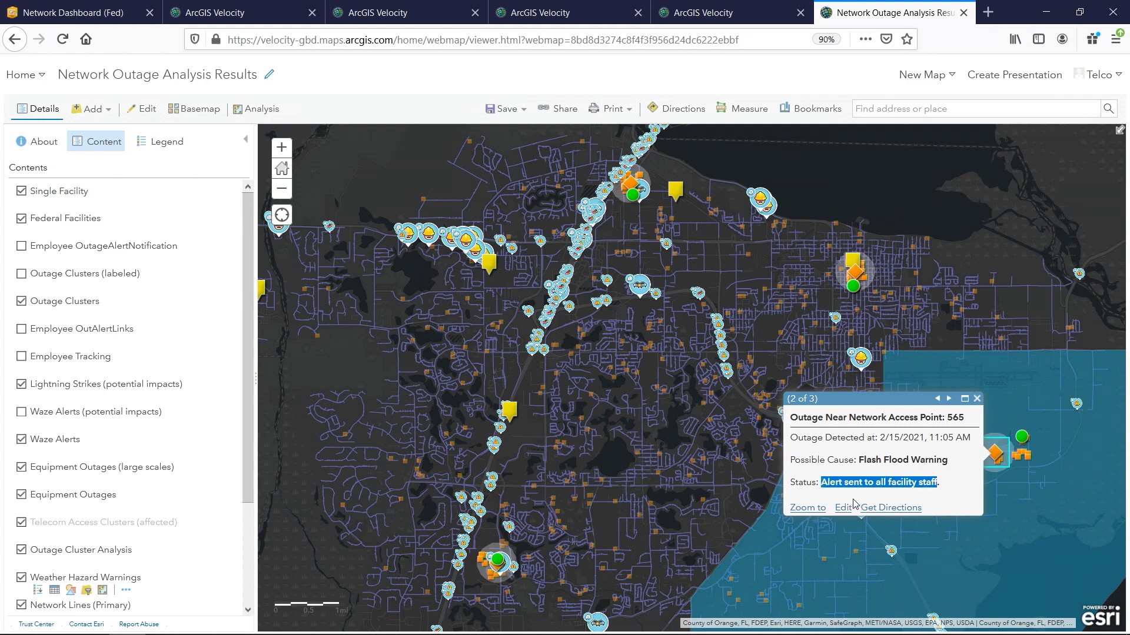
{"action": "left_click", "coordinate": [976, 399]}
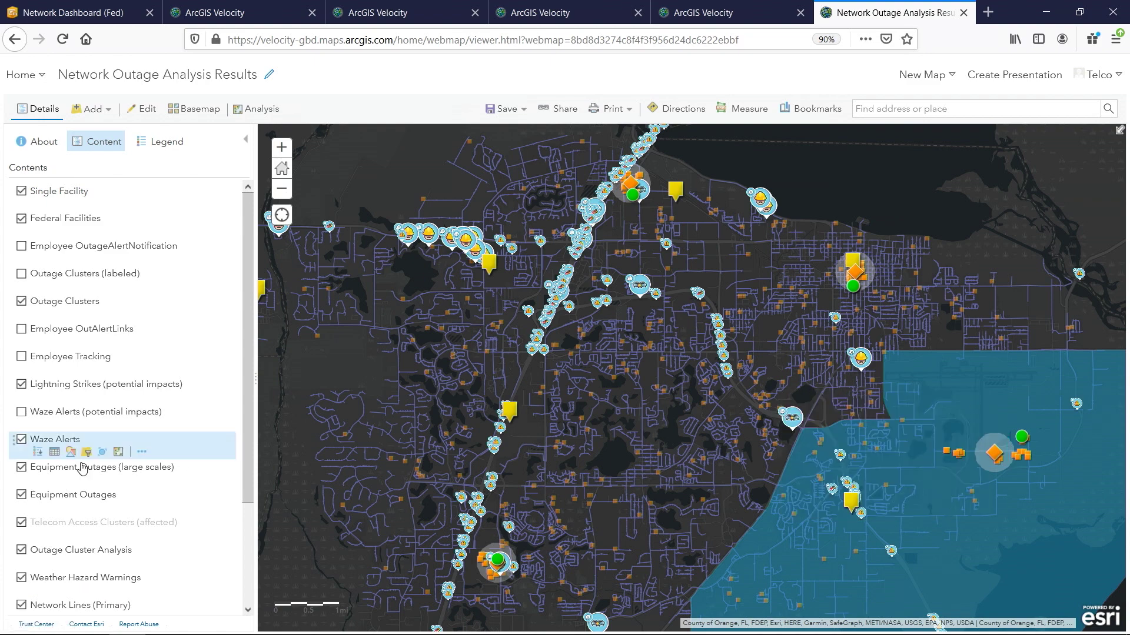
Show the Employee Tracking, Employee OutAlertLinks and Employee OutageAlertNotification layers on the map
{"action": "left_click", "coordinate": [22, 357]}
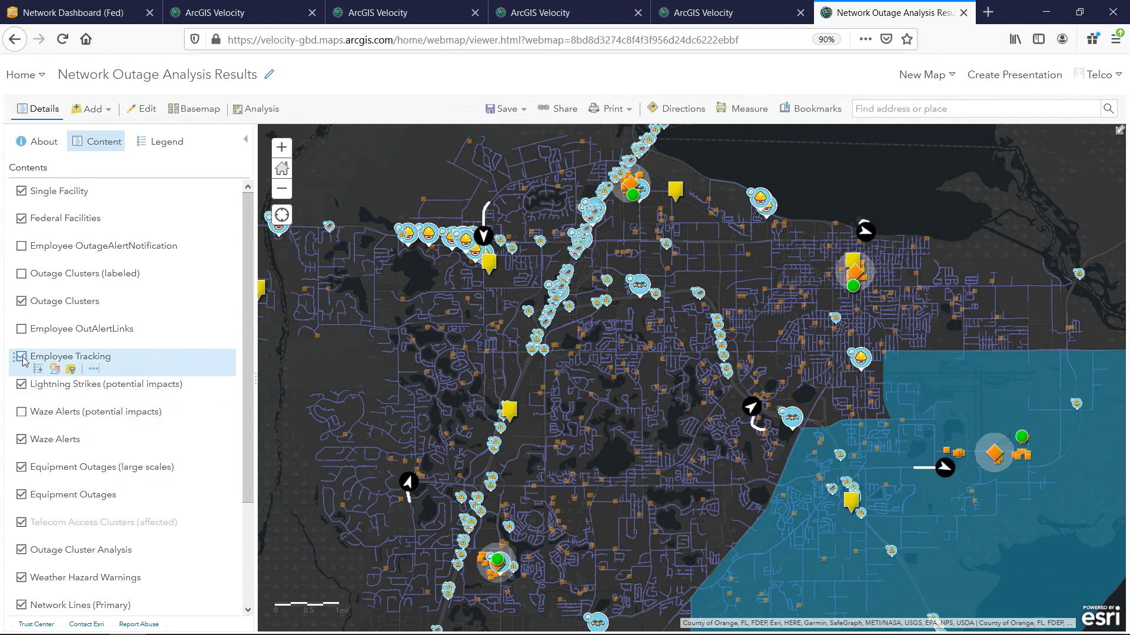
{"action": "left_click", "coordinate": [22, 330]}
{"action": "left_click", "coordinate": [21, 246]}
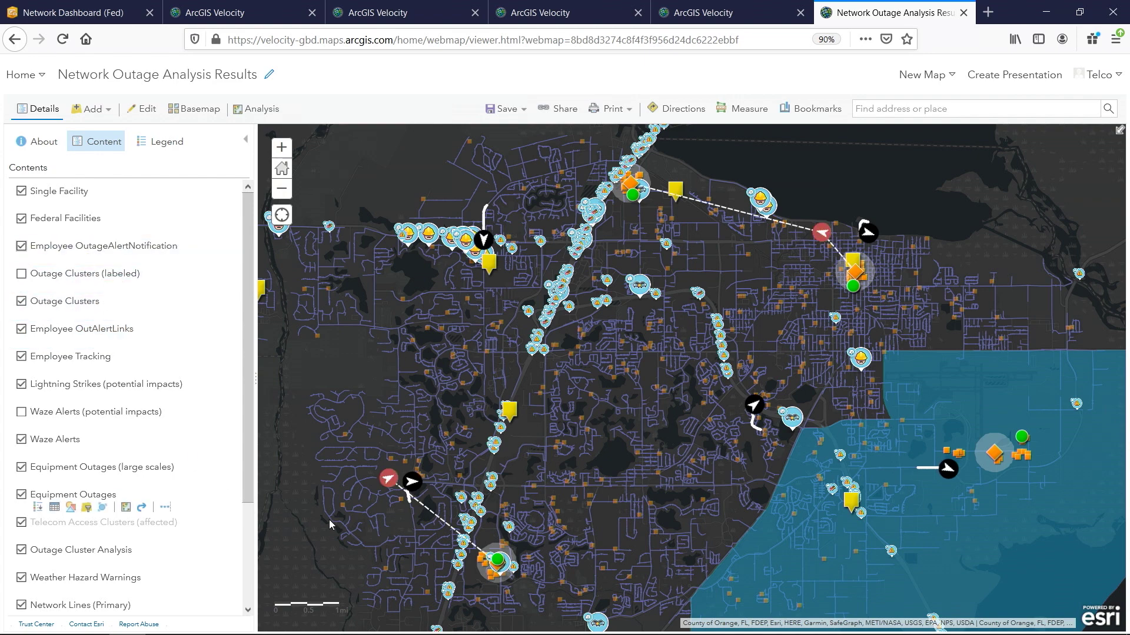
View the alert details of the red employee marker linked to the southwestern outage, and turn on the Outage Clusters (labeled) layer
{"action": "left_click", "coordinate": [386, 479]}
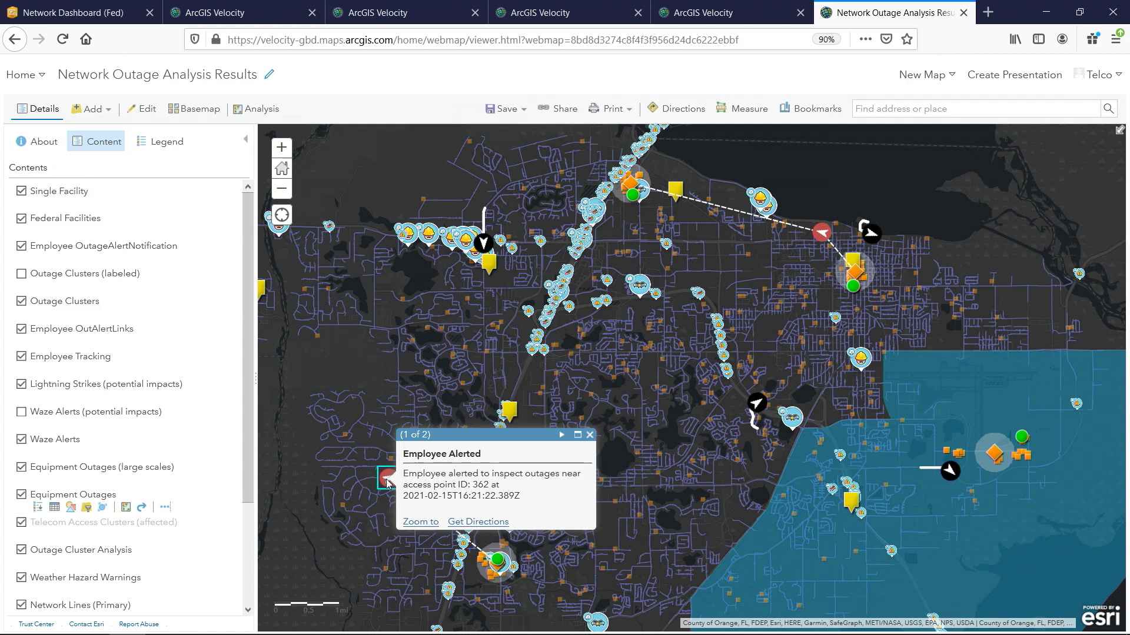
{"action": "left_click", "coordinate": [590, 435]}
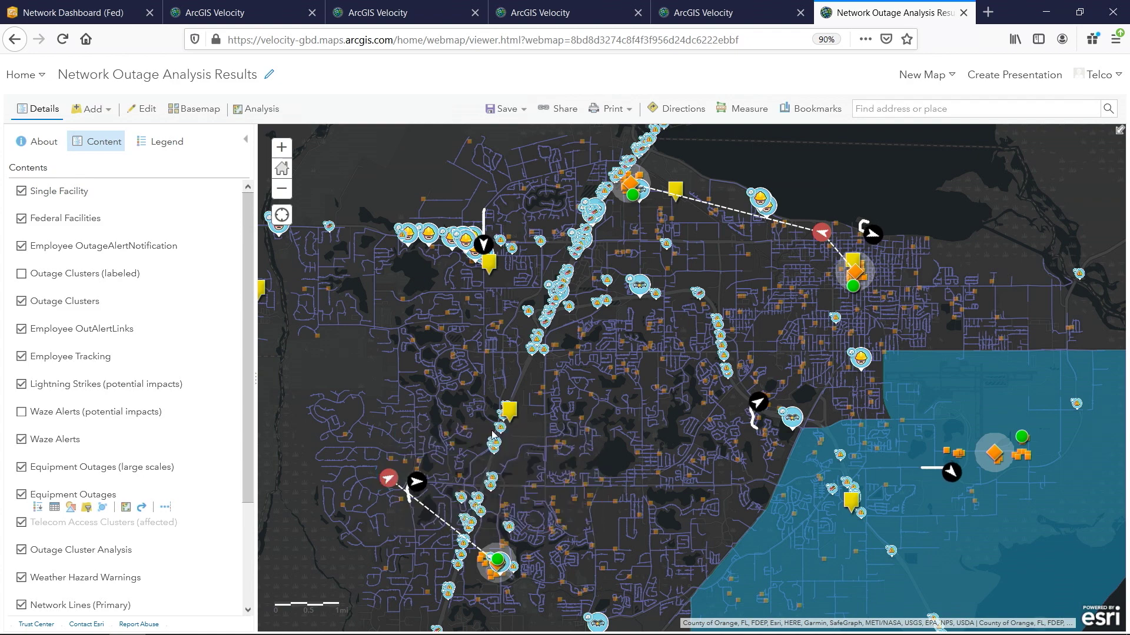
{"action": "left_click", "coordinate": [22, 274]}
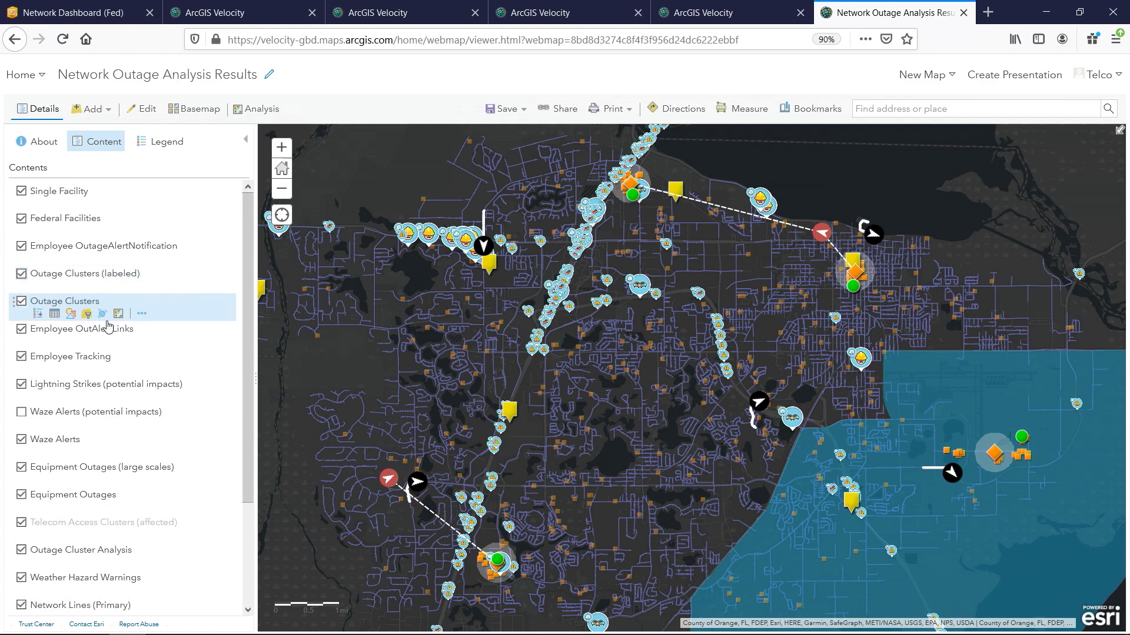